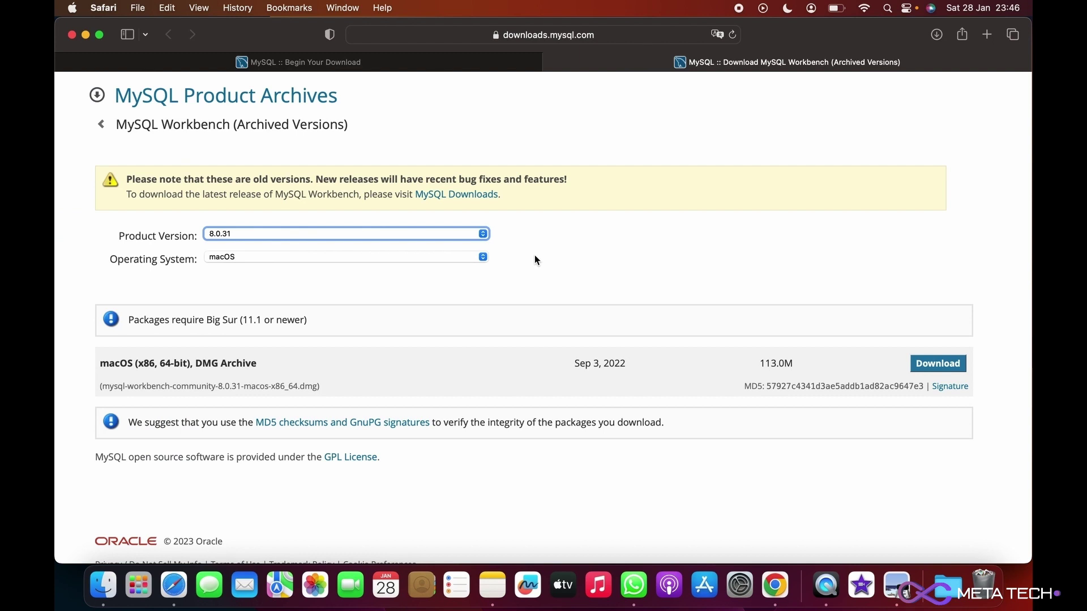
Step: Choose product version 8.0.30 of MySQL Workbench with macOS as the operating system
{"action": "left_click", "coordinate": [312, 236]}
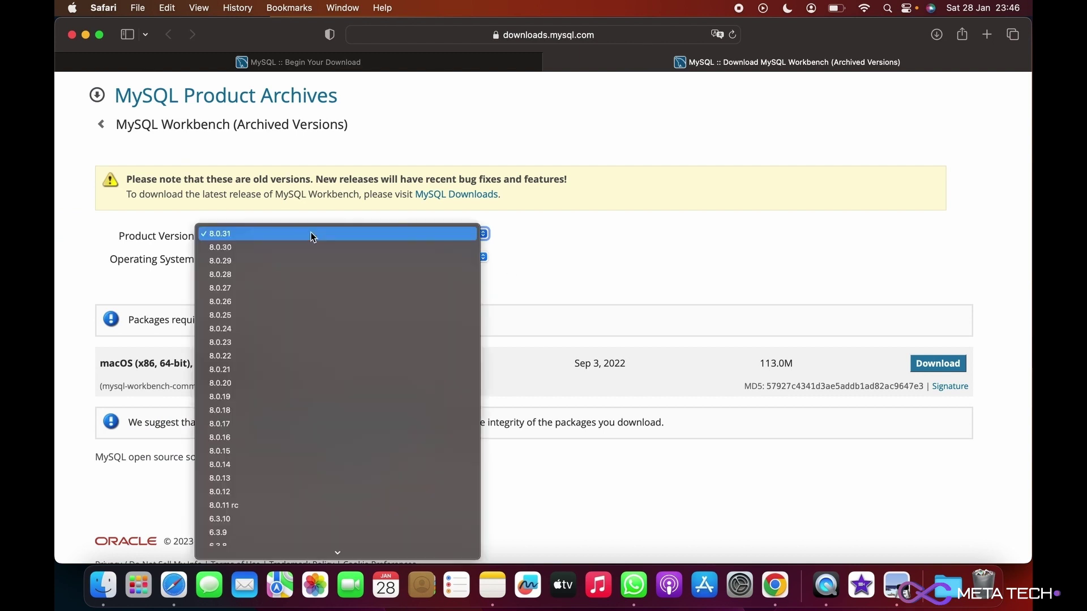
{"action": "left_click", "coordinate": [636, 250]}
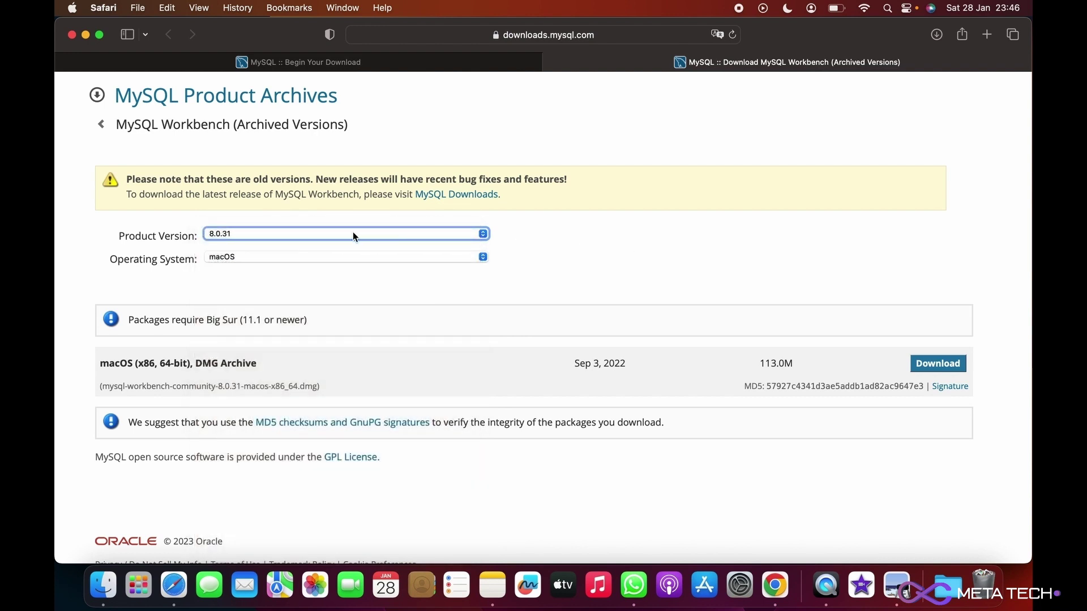
{"action": "left_click", "coordinate": [295, 257]}
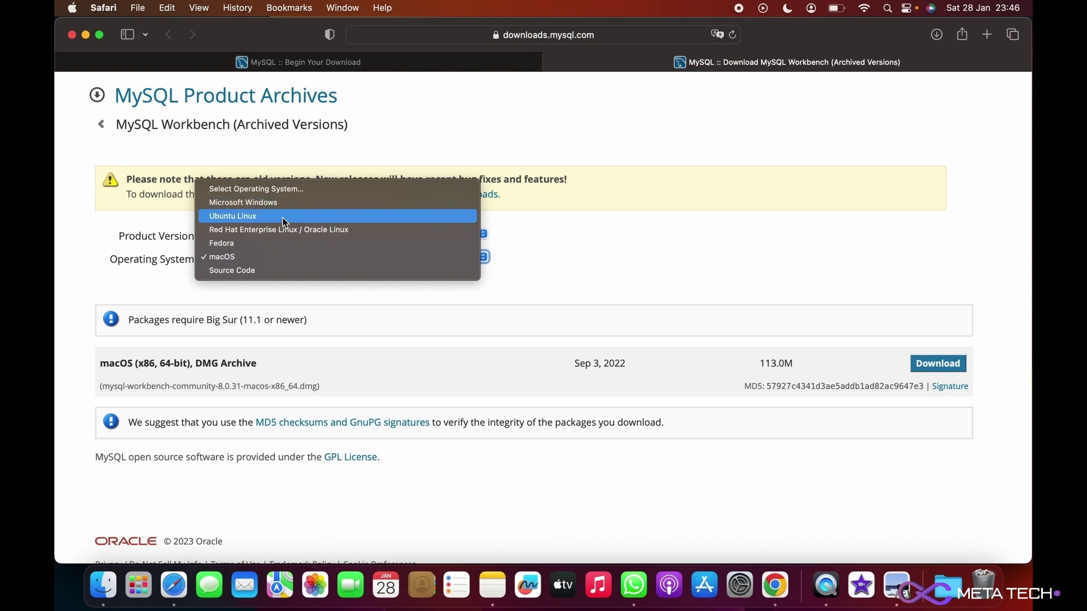
{"action": "left_click", "coordinate": [225, 259]}
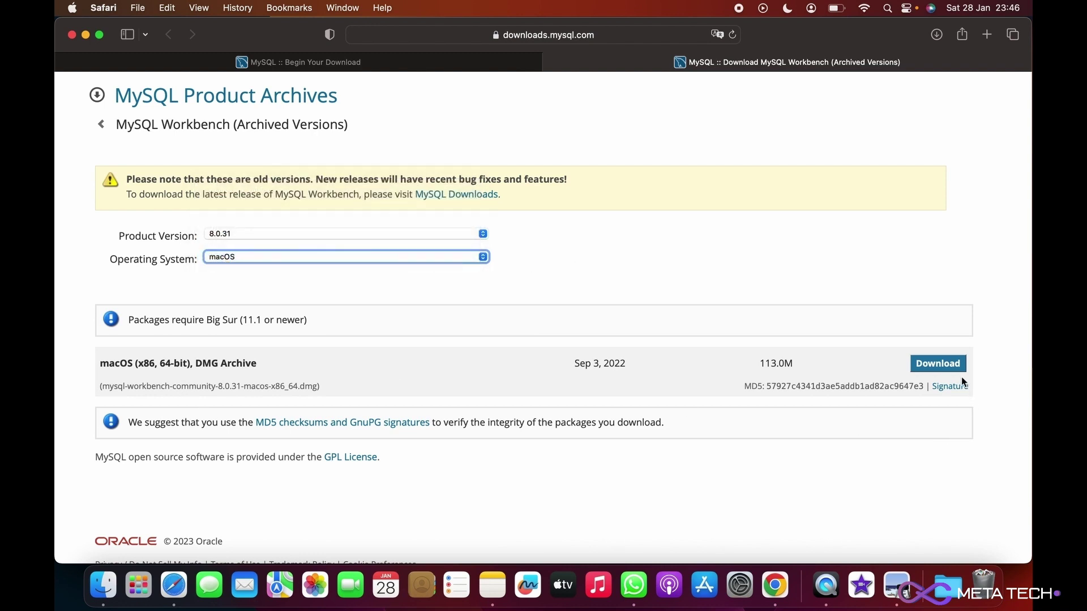
{"action": "left_click", "coordinate": [419, 233]}
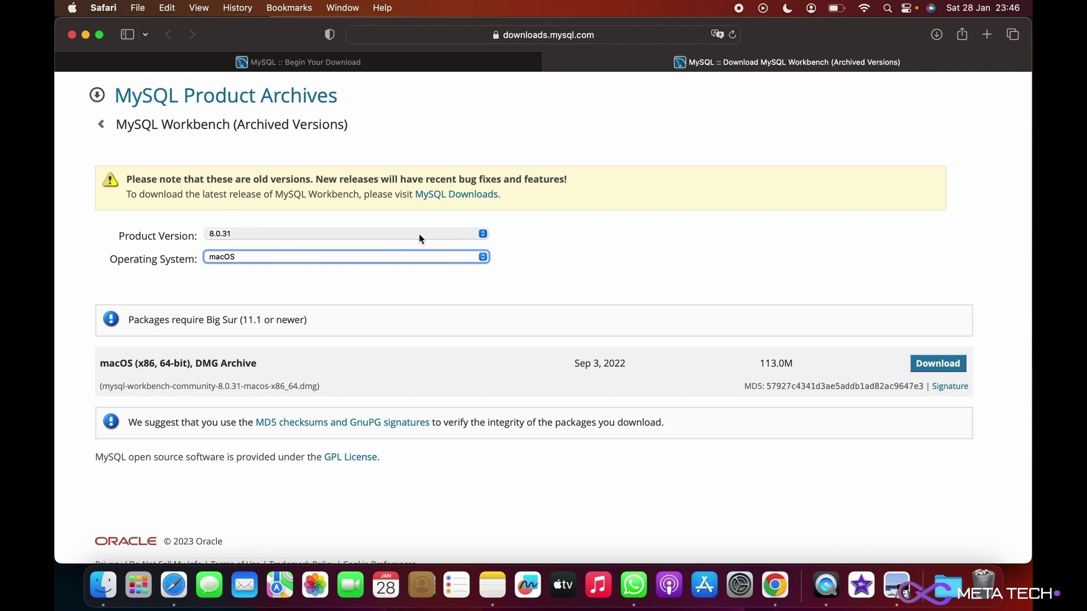
{"action": "left_click", "coordinate": [419, 233]}
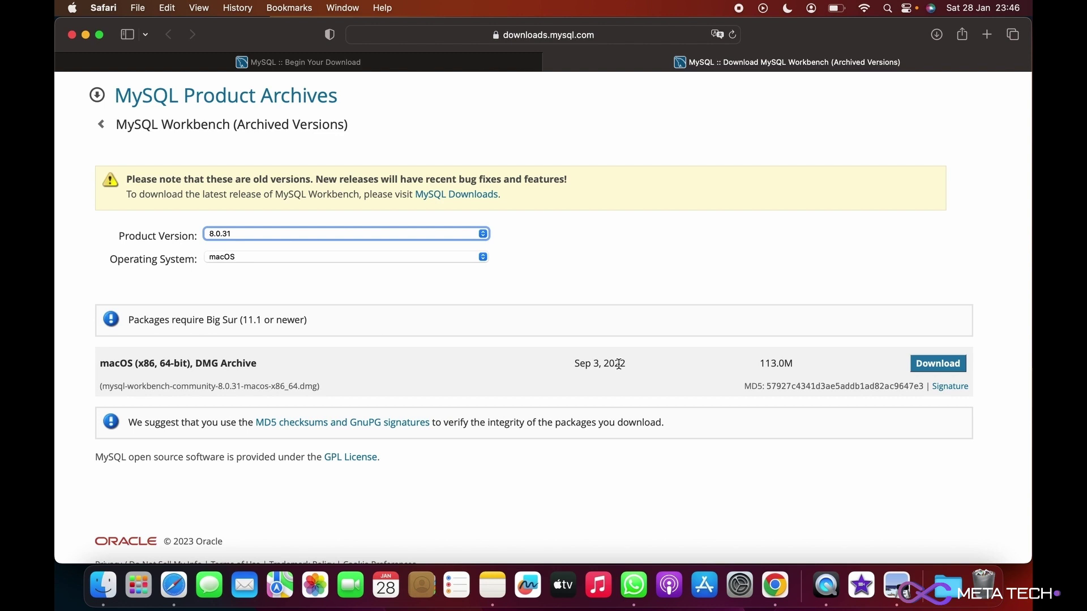
{"action": "left_click", "coordinate": [484, 236]}
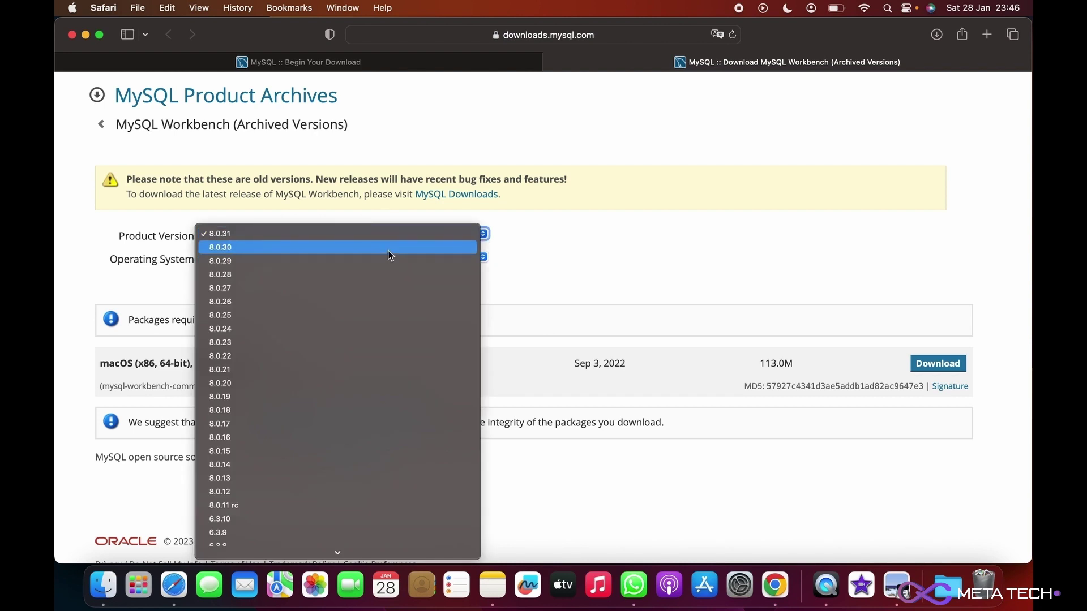
{"action": "left_click", "coordinate": [388, 250]}
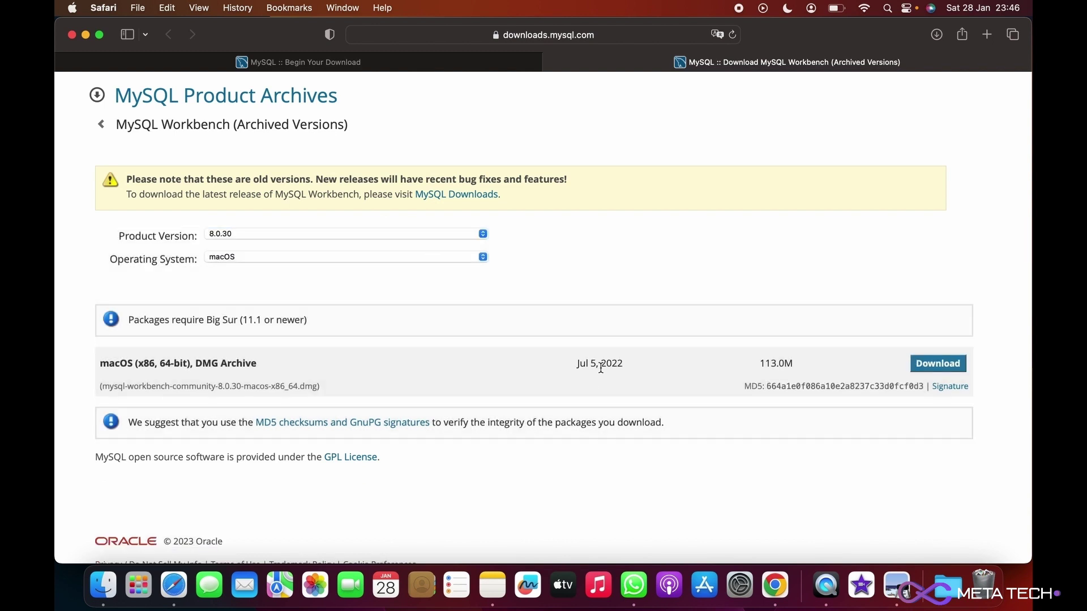
Step: Download the macOS DMG archive, allowing downloads from downloads.mysql.com, and open the downloaded disk image
{"action": "left_click", "coordinate": [932, 368]}
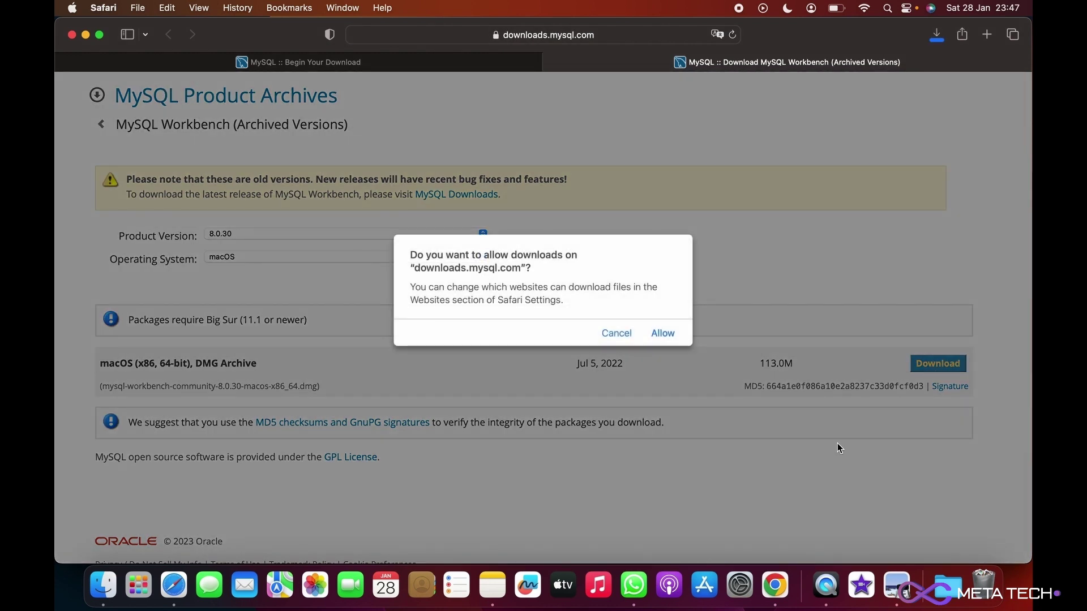
{"action": "left_click", "coordinate": [662, 334]}
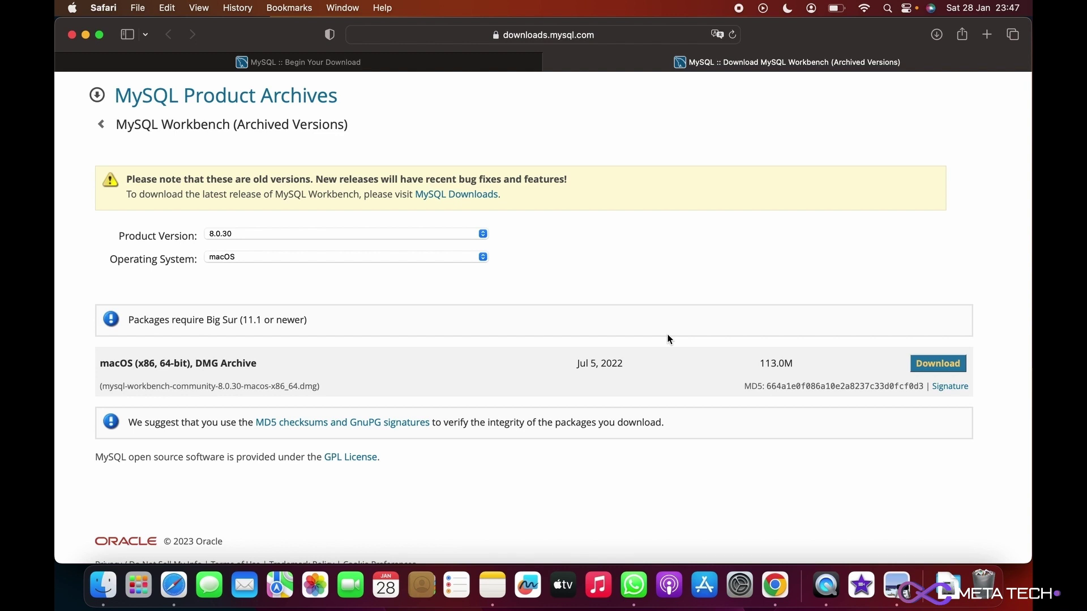
{"action": "left_click", "coordinate": [947, 592]}
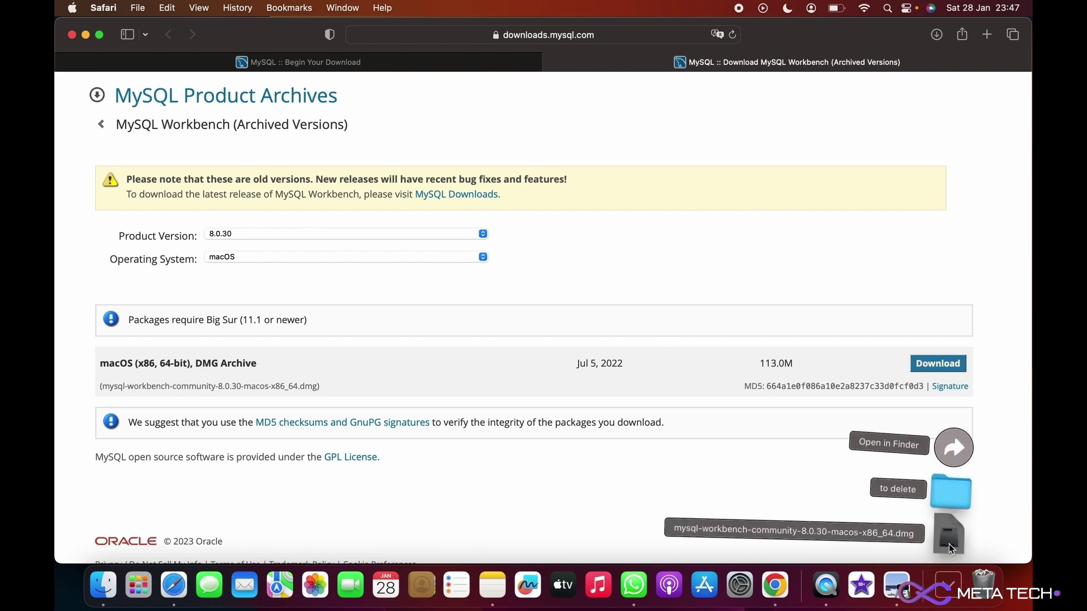
{"action": "left_click", "coordinate": [949, 538]}
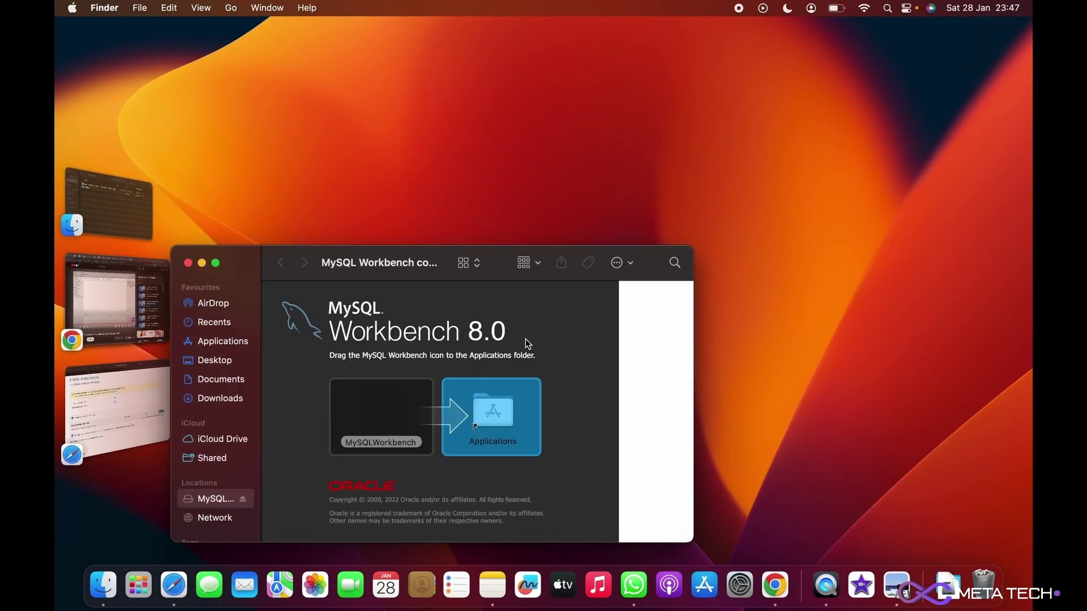
Step: Install MySQLWorkbench by copying it from the disk image window into the Applications folder
{"action": "left_click_drag", "start_coordinate": [497, 263], "coordinate": [553, 135]}
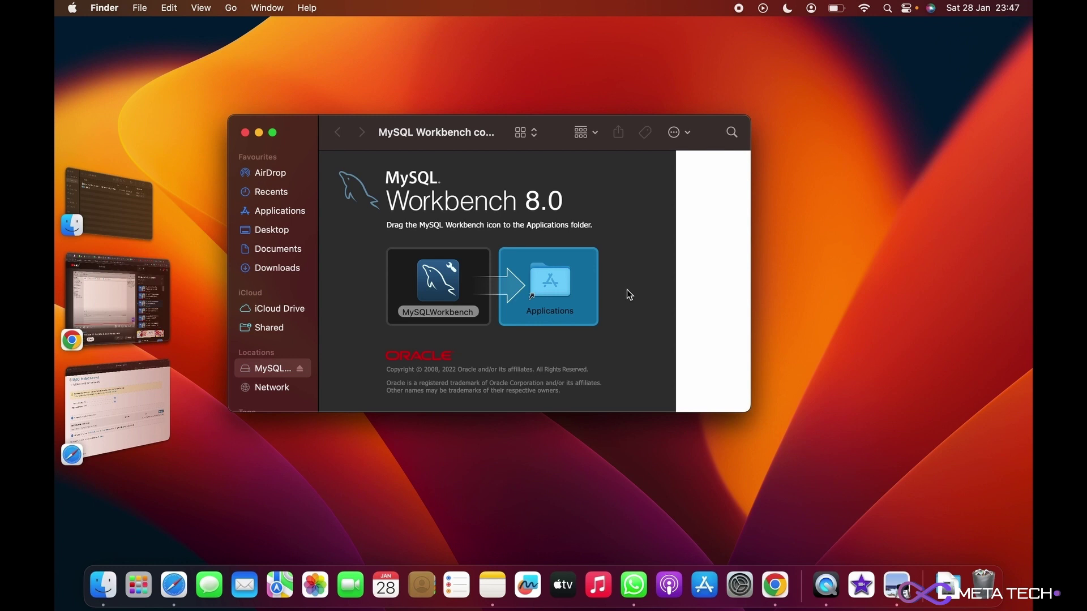
{"action": "left_click", "coordinate": [427, 278]}
{"action": "left_click_drag", "start_coordinate": [427, 279], "coordinate": [548, 289]}
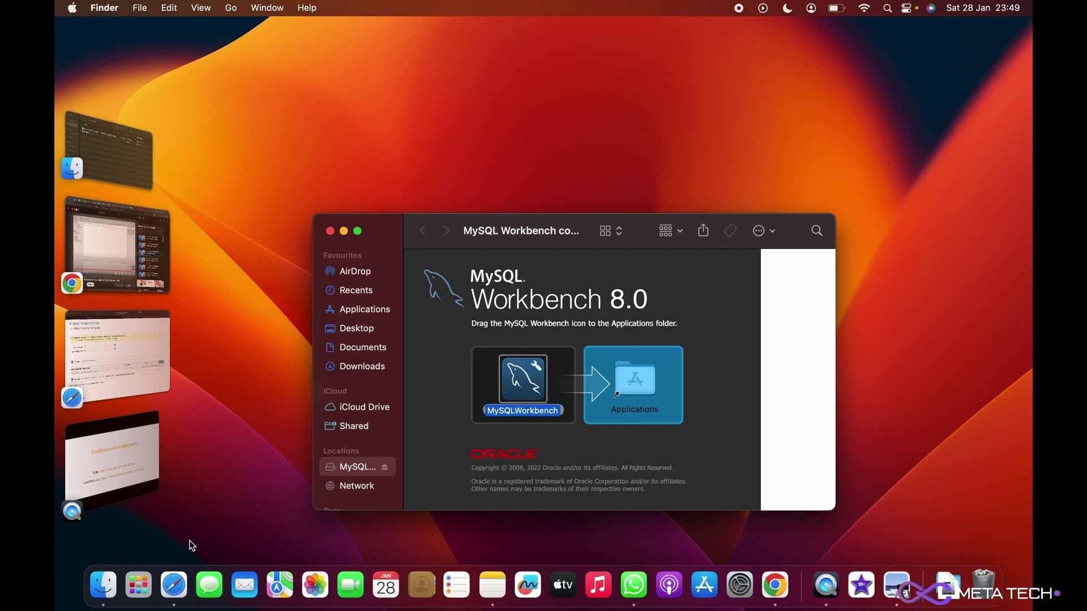
Step: Check Launchpad for the installed MySQLWorkbench app and return to Finder
{"action": "left_click", "coordinate": [139, 587]}
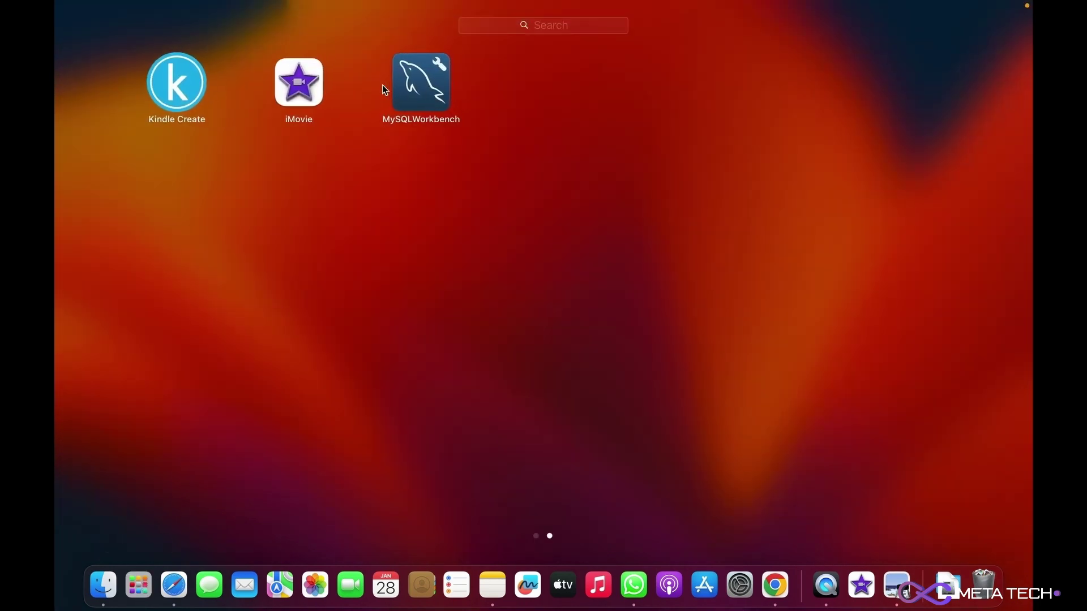
{"action": "scroll", "coordinate": [311, 266], "scroll_direction": "left", "scroll_amount": 3}
{"action": "scroll", "coordinate": [270, 298], "scroll_direction": "right", "scroll_amount": 3}
{"action": "left_click", "coordinate": [104, 585]}
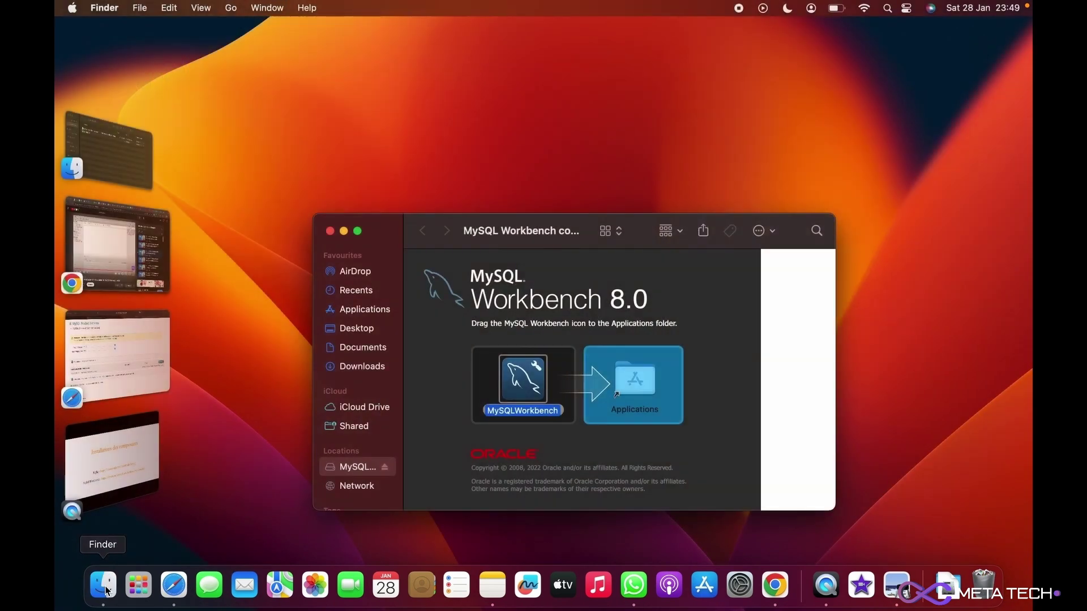
Step: Launch MySQLWorkbench from the Applications folder and approve opening the app downloaded from the internet
{"action": "left_click", "coordinate": [362, 309]}
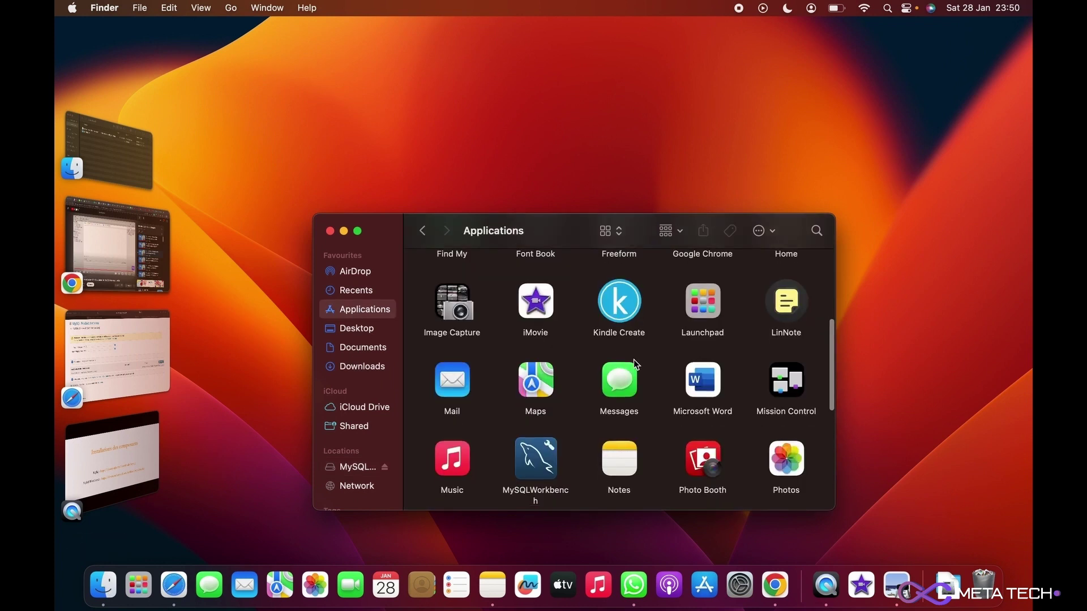
{"action": "scroll", "coordinate": [634, 359], "scroll_direction": "down", "scroll_amount": 2}
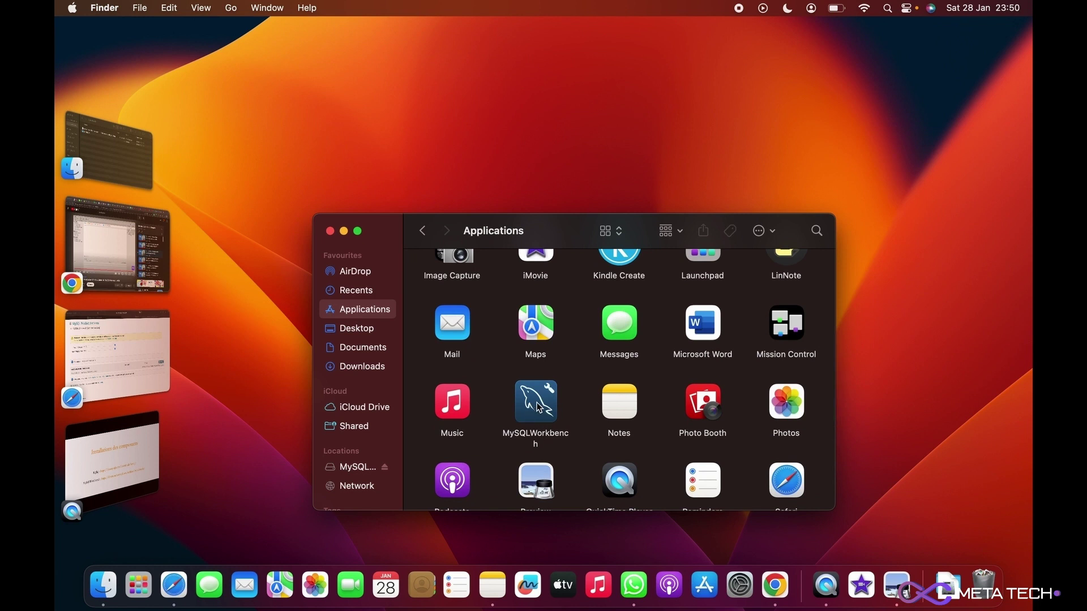
{"action": "double_click", "coordinate": [537, 403]}
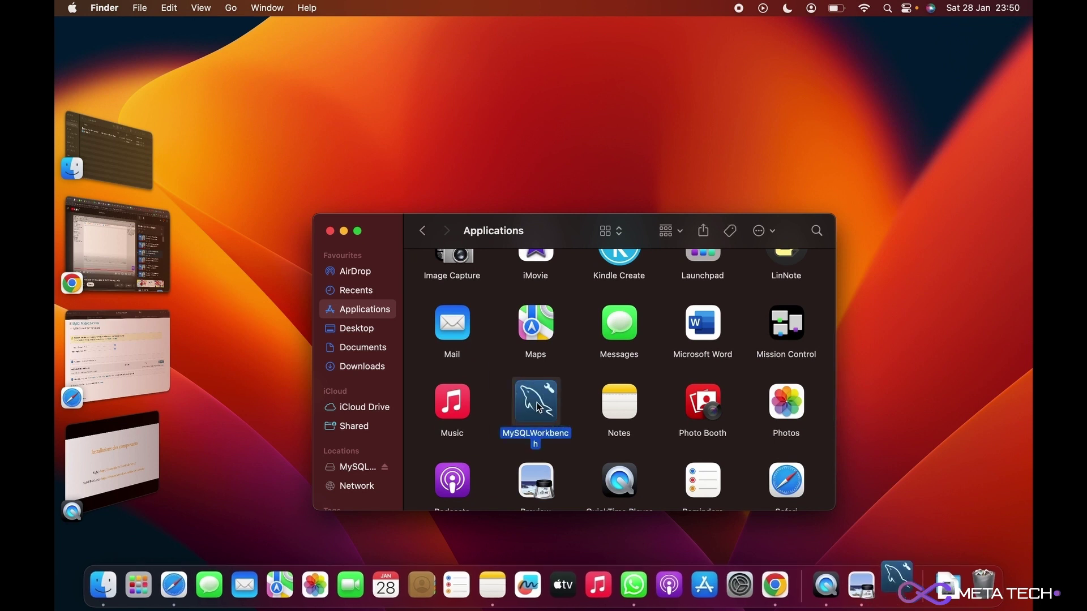
{"action": "left_click", "coordinate": [346, 233]}
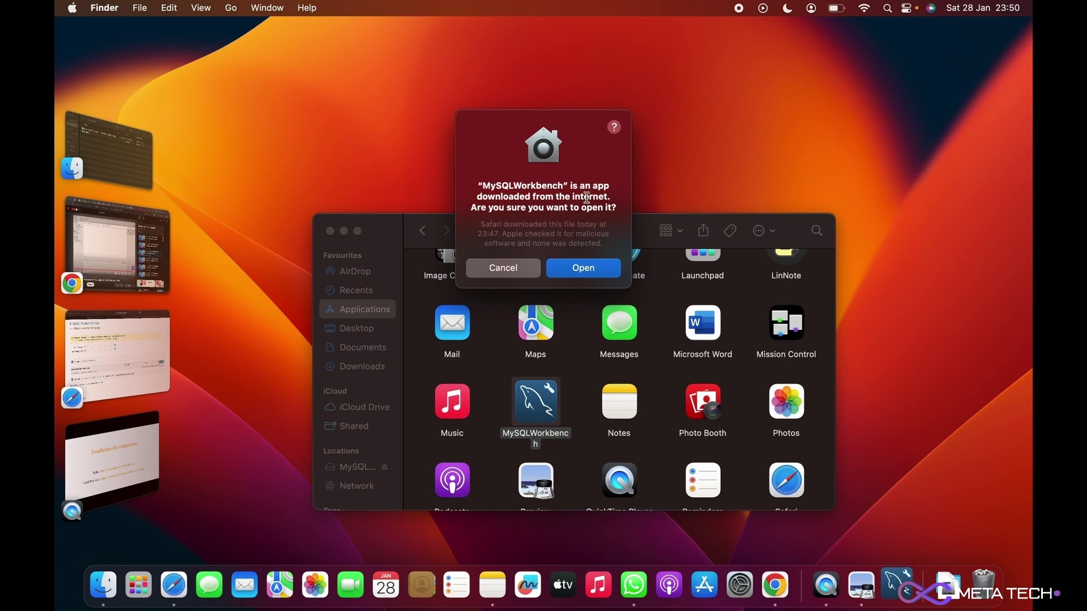
{"action": "left_click", "coordinate": [576, 270]}
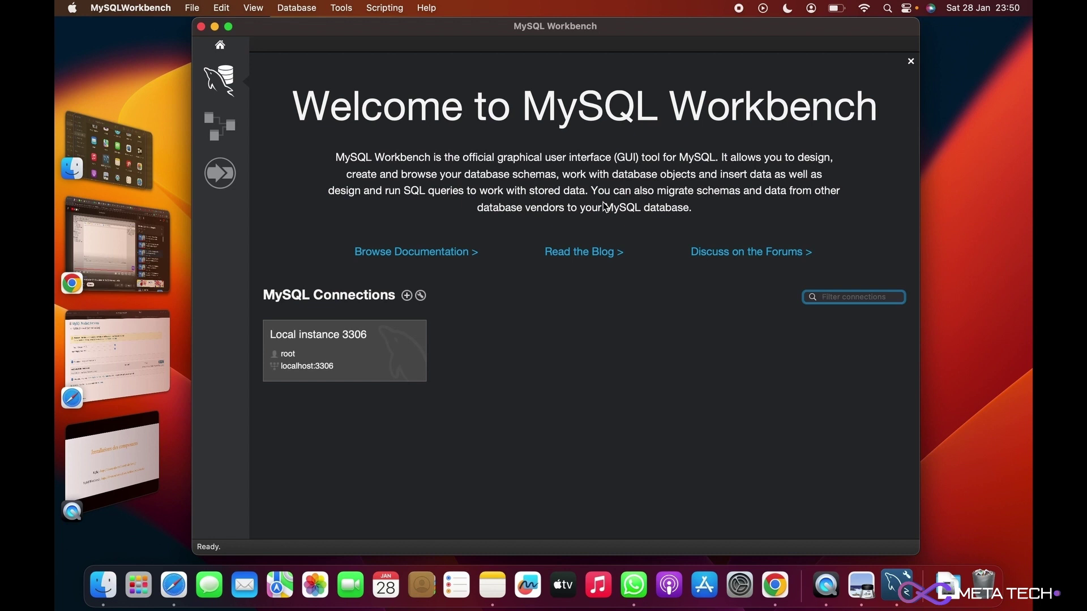
Step: Open the Local instance 3306 connection and delete the existing rental query from the SQL editor
{"action": "left_click", "coordinate": [363, 353]}
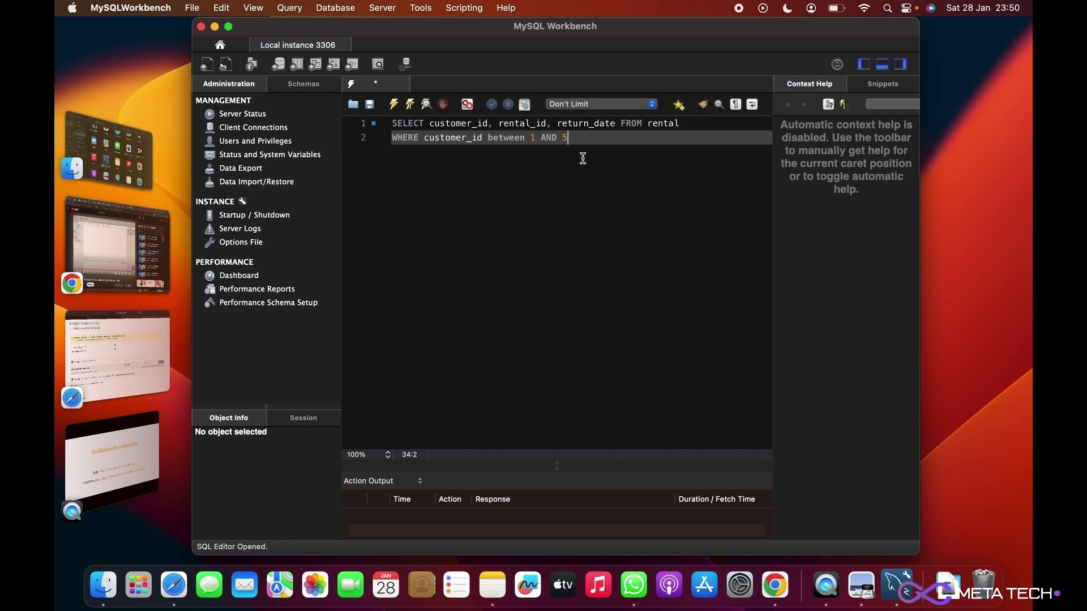
{"action": "left_click_drag", "start_coordinate": [568, 139], "coordinate": [375, 123]}
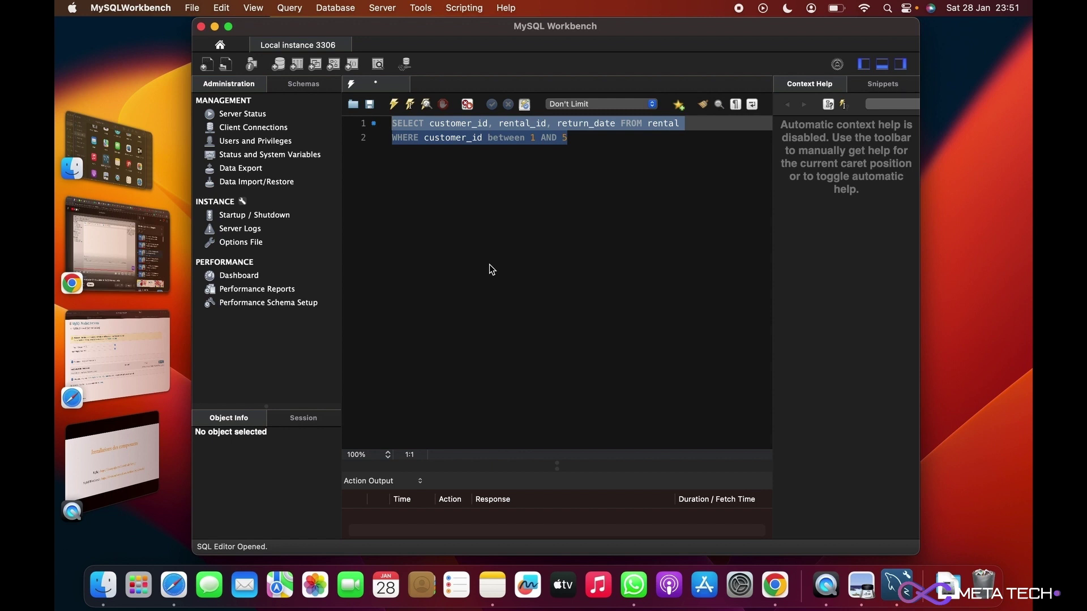
{"action": "left_click", "coordinate": [589, 232]}
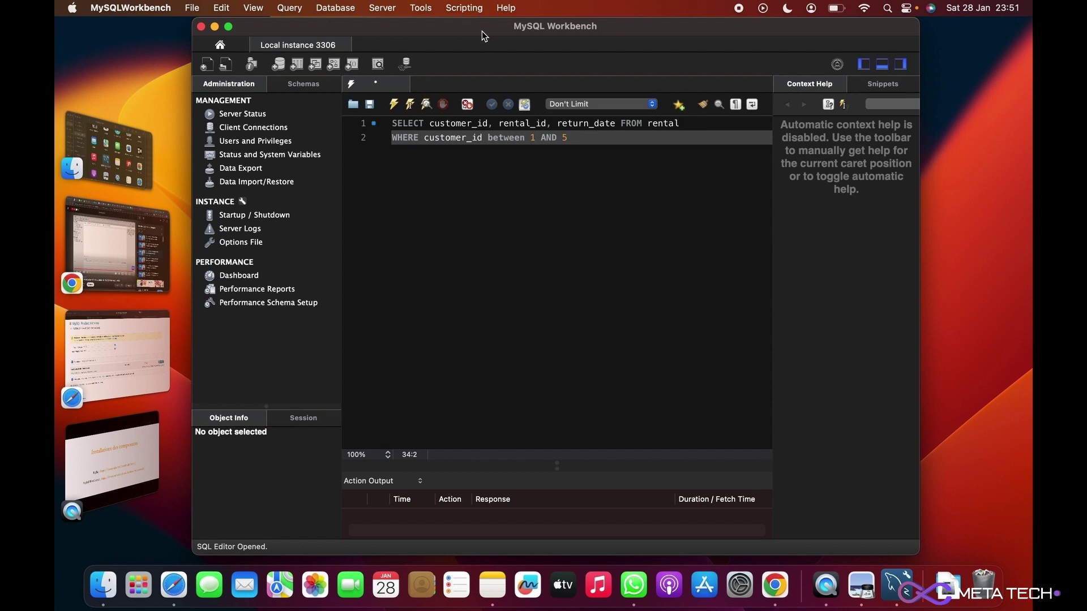
{"action": "left_click_drag", "start_coordinate": [481, 32], "coordinate": [465, 32]}
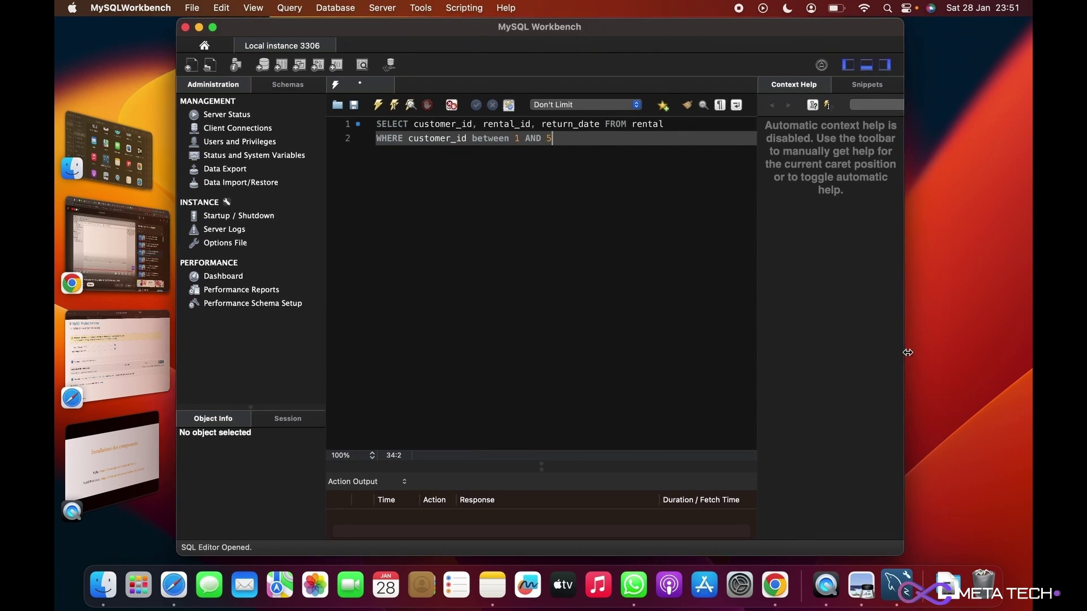
{"action": "left_click_drag", "start_coordinate": [907, 352], "coordinate": [918, 352]}
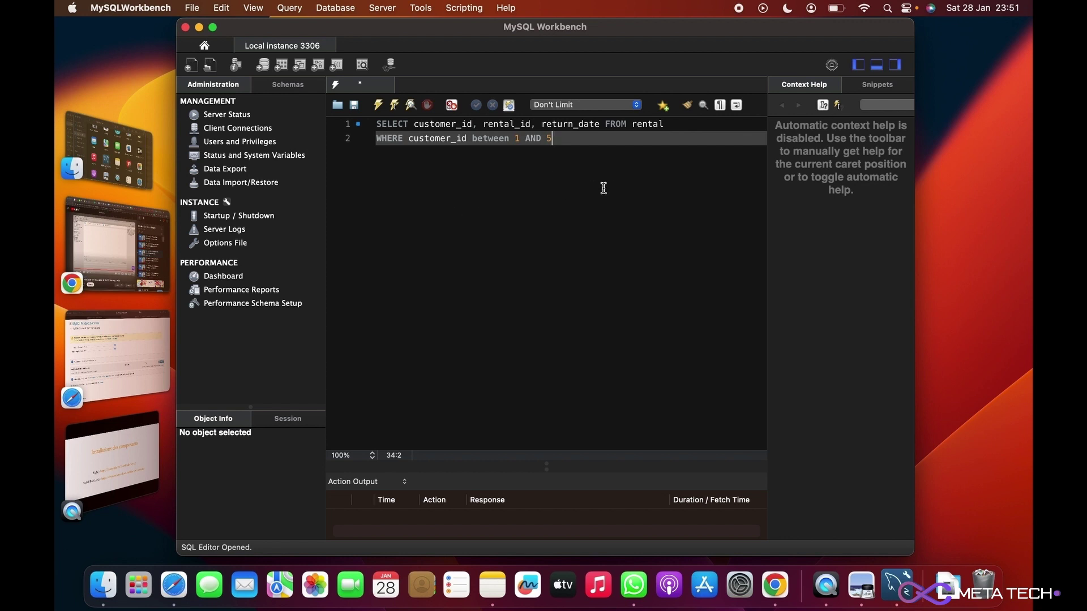
{"action": "left_click_drag", "start_coordinate": [580, 164], "coordinate": [343, 125]}
{"action": "key", "text": "BackSpace"}
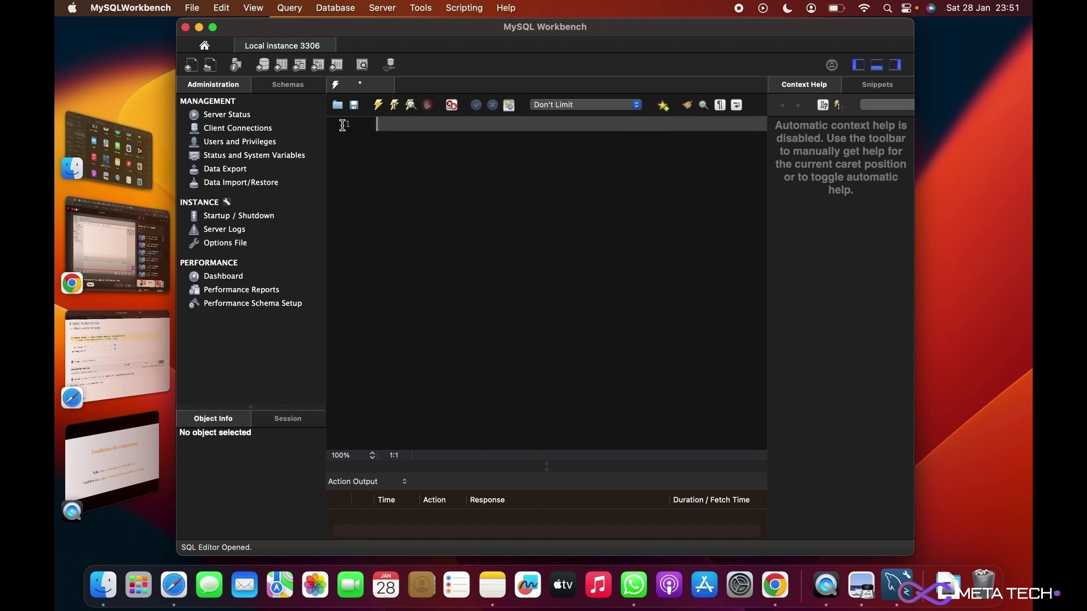